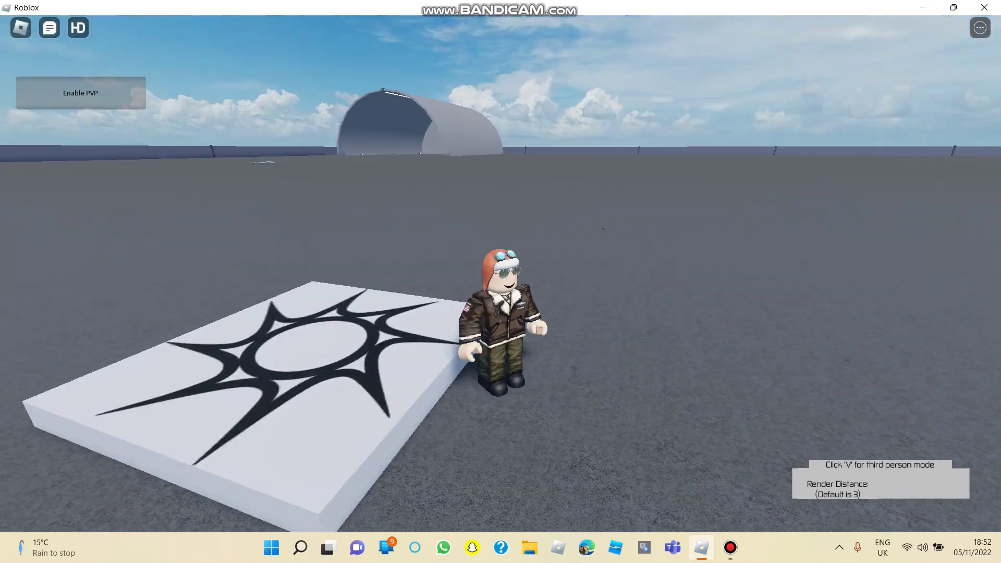
# Step: Run the avatar across the tarmac up to the camouflaged BF109
pyautogui.press('w')
pyautogui.press('w')
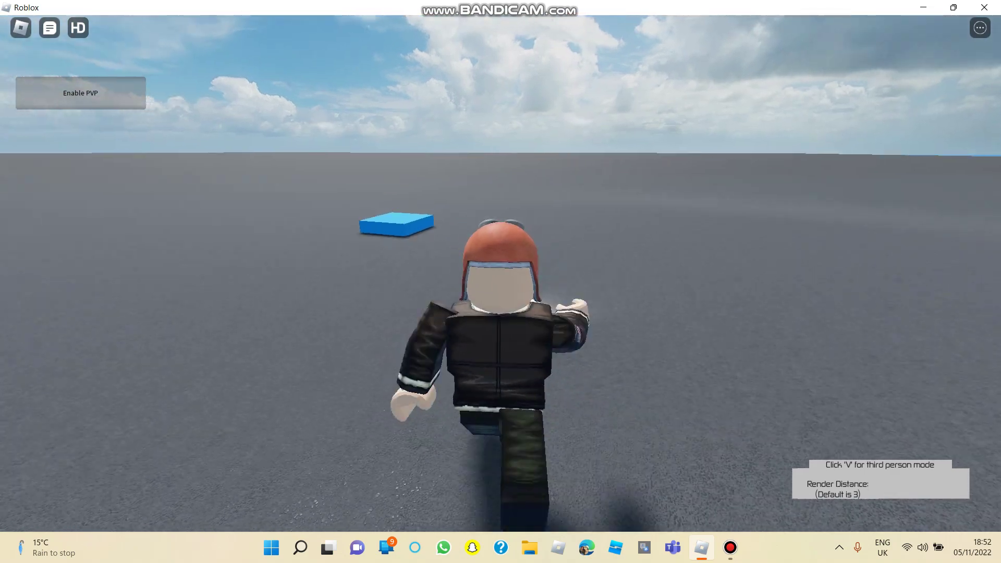
pyautogui.press('w')
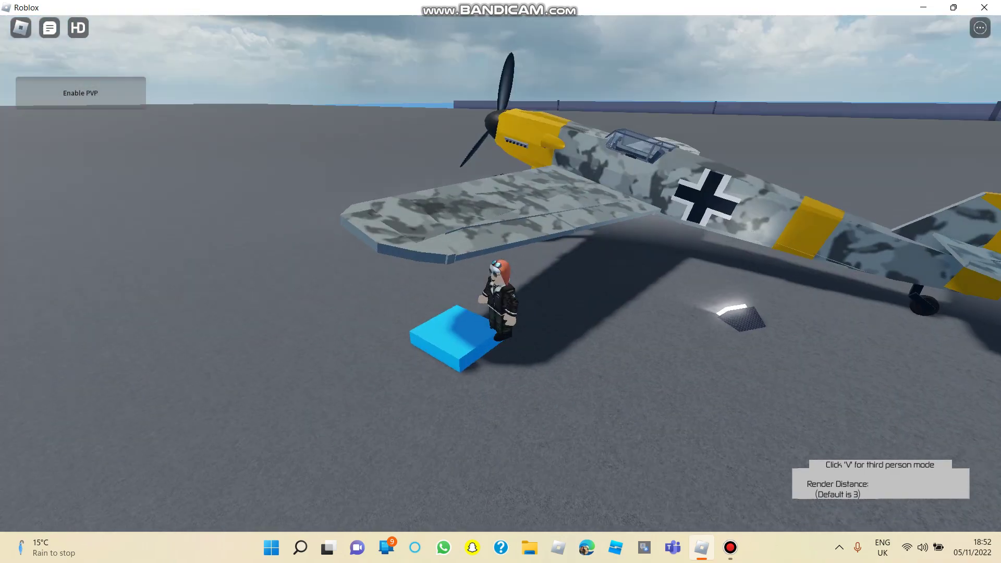
pyautogui.press('w')
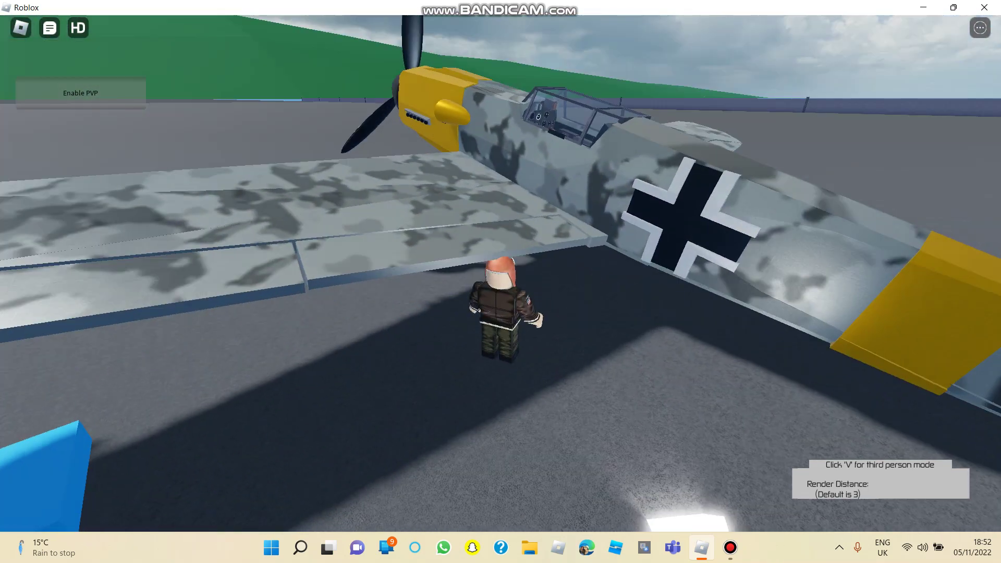
pyautogui.moveTo(501, 281); pyautogui.dragTo(704, 235)
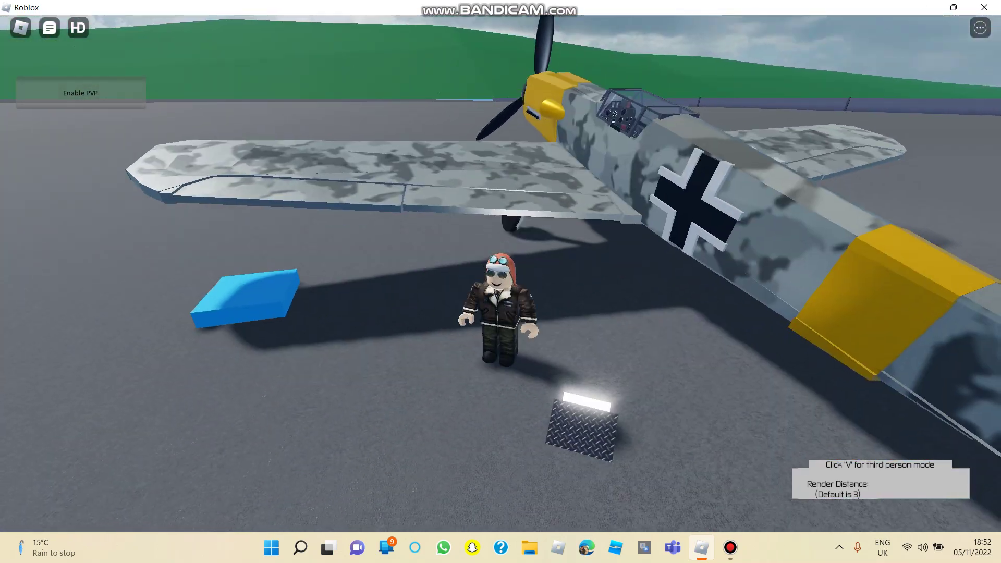
# Step: Jump onto the plane's wing and walk along it to the open cockpit
pyautogui.press('w')
pyautogui.moveTo(501, 282); pyautogui.dragTo(313, 234)
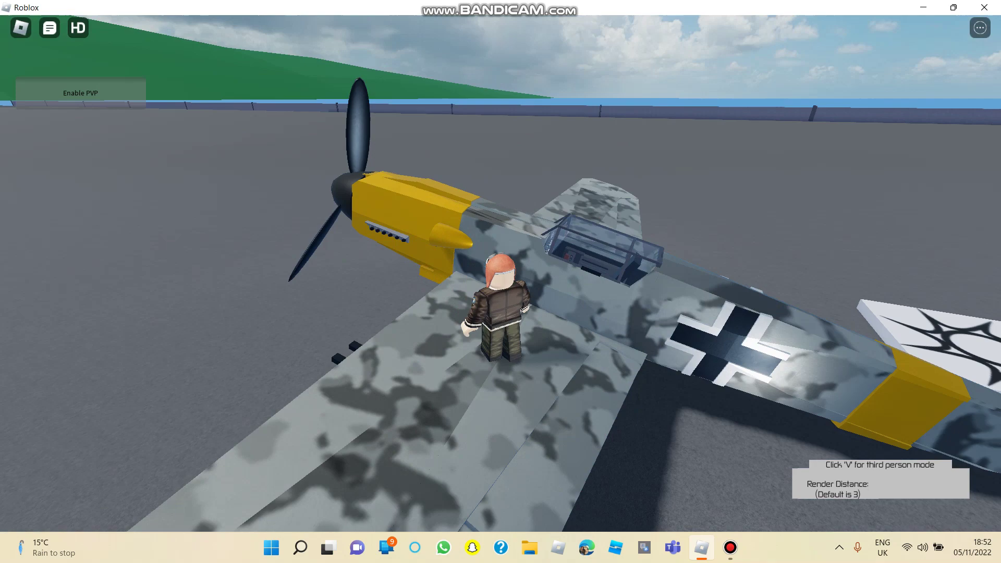
pyautogui.press('space')
pyautogui.press('w')
pyautogui.moveTo(501, 282); pyautogui.dragTo(627, 235)
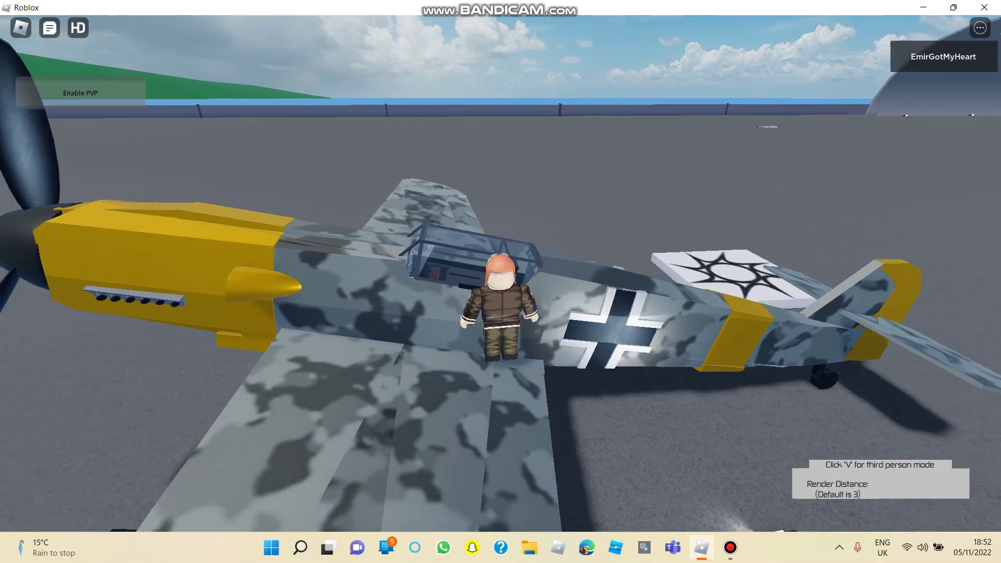
# Step: Step into the BF109 cockpit seat and switch to first-person view with V
pyautogui.moveTo(501, 282); pyautogui.dragTo(314, 281)
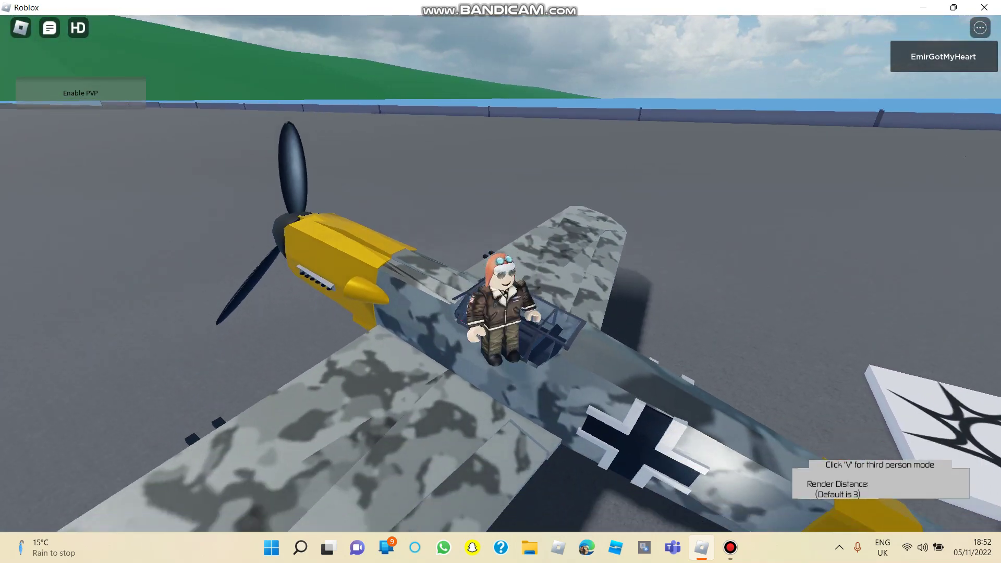
pyautogui.scroll(5, 500, 281)
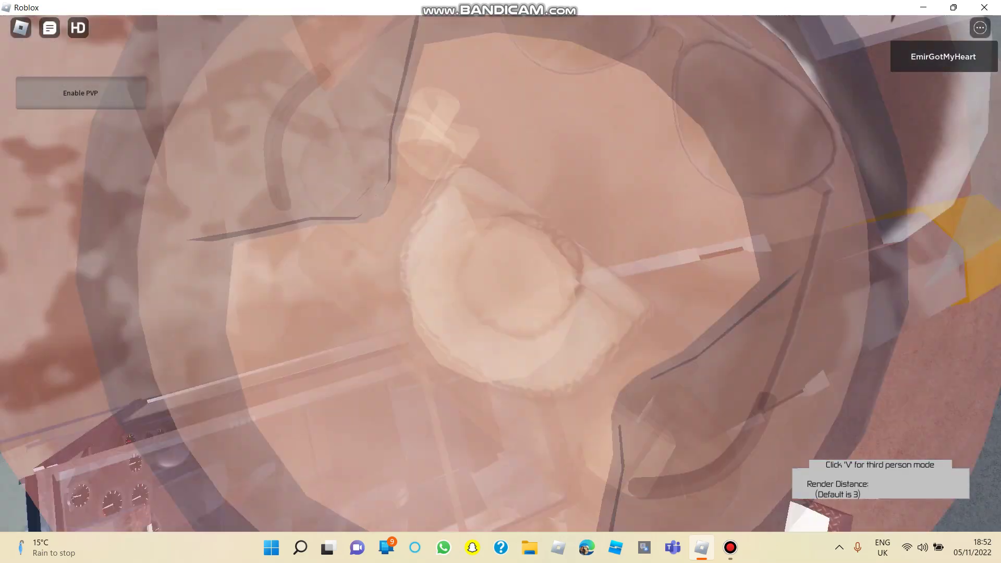
pyautogui.moveTo(501, 282); pyautogui.dragTo(391, 234)
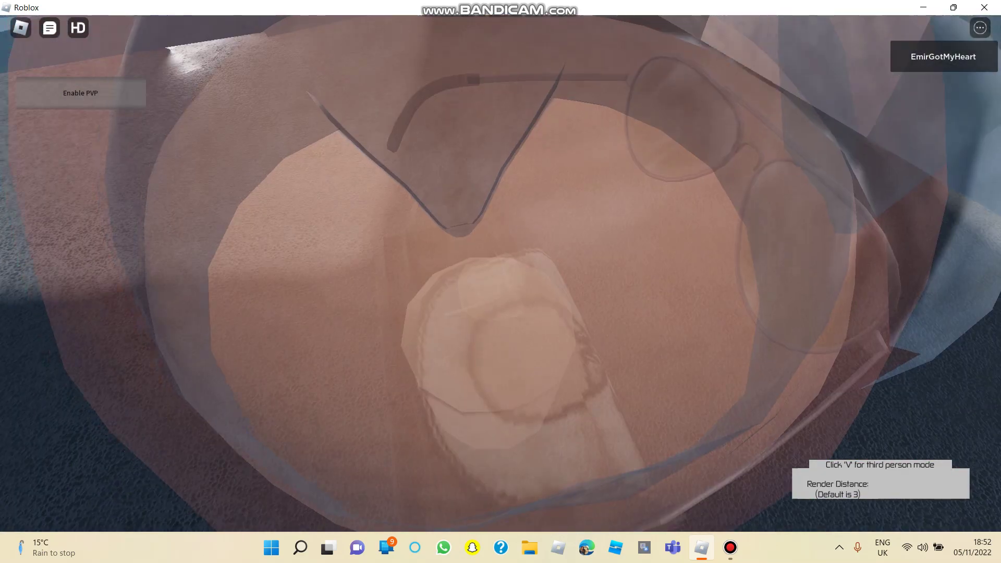
pyautogui.scroll(-5, 500, 282)
pyautogui.press('w')
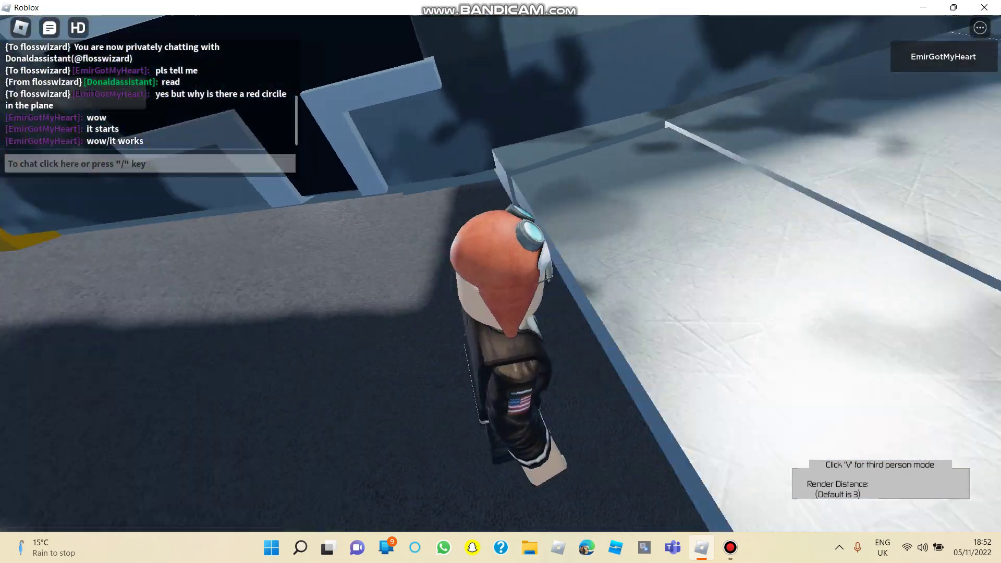
pyautogui.moveTo(500, 281); pyautogui.dragTo(312, 235)
pyautogui.press('w')
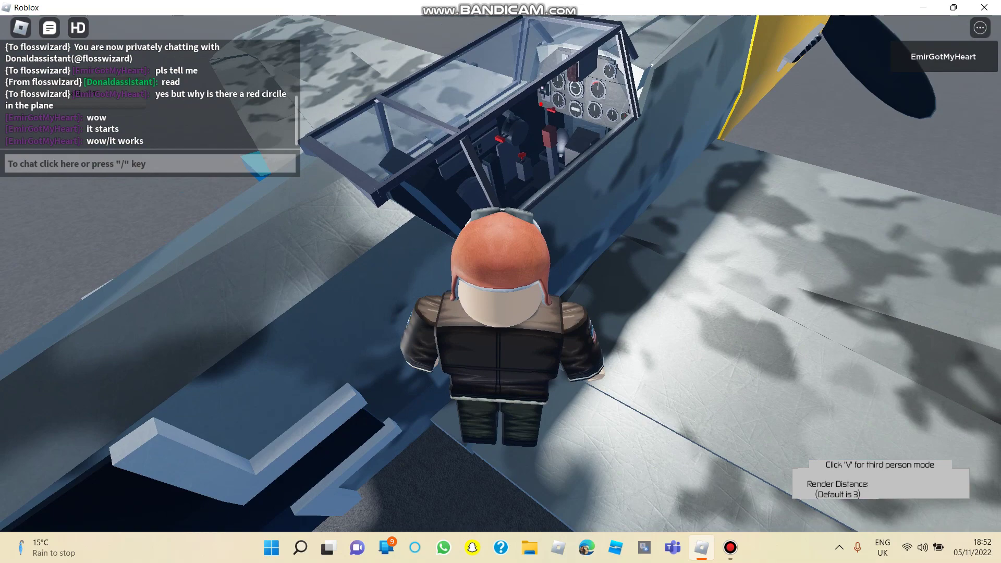
pyautogui.moveTo(500, 282); pyautogui.dragTo(626, 196)
pyautogui.press('w')
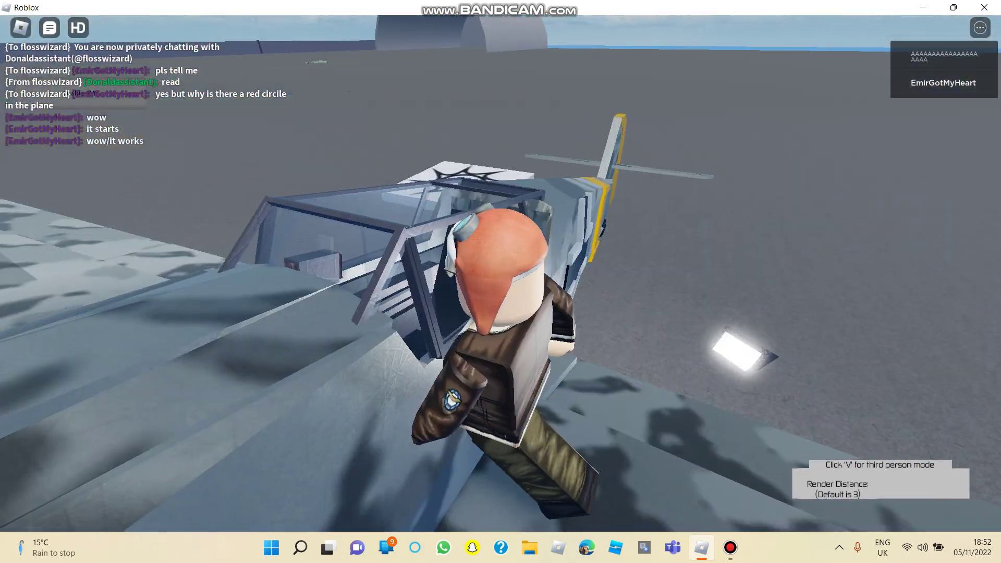
pyautogui.press('v')
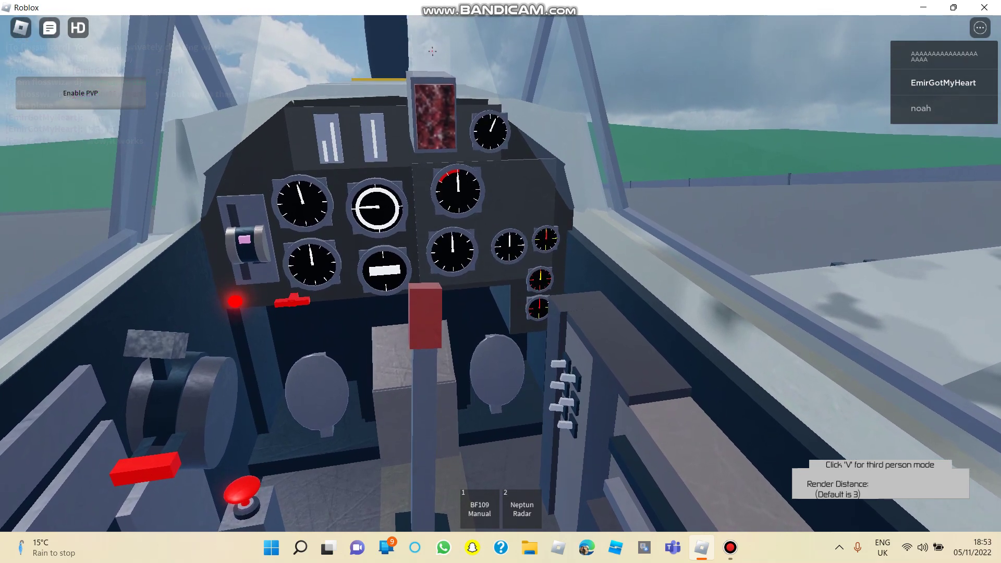
pyautogui.moveTo(501, 313); pyautogui.dragTo(500, 157)
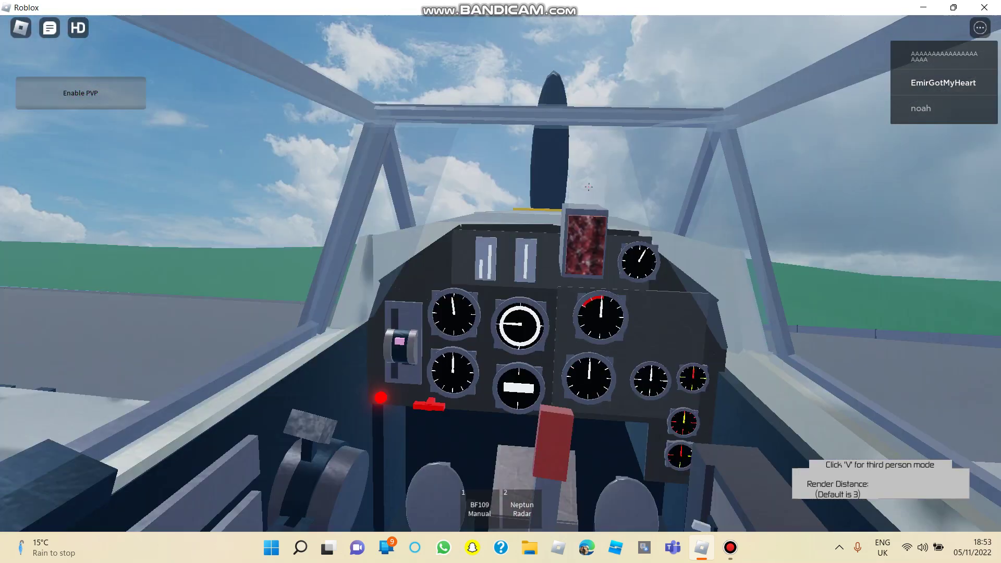
pyautogui.moveTo(539, 255); pyautogui.dragTo(703, 117)
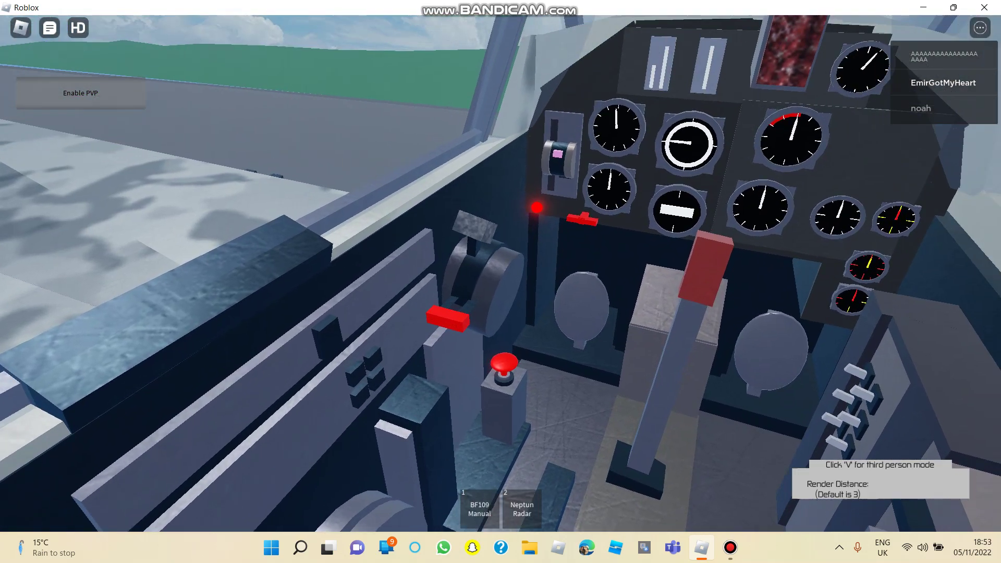
pyautogui.moveTo(548, 274); pyautogui.dragTo(391, 235)
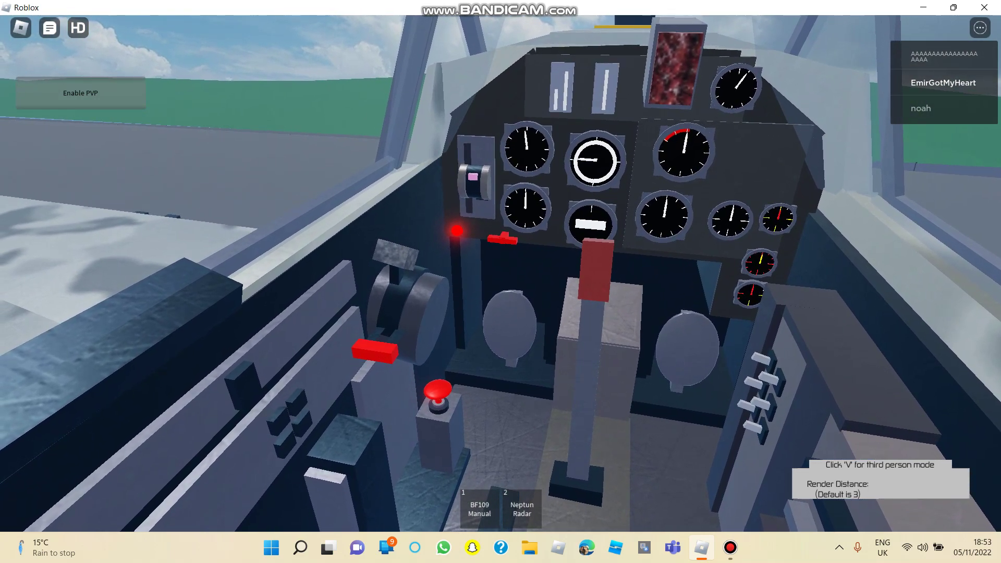
pyautogui.moveTo(500, 281)
pyautogui.mouseDown()
pyautogui.moveTo(500, 266)
pyautogui.moveTo(500, 391)
pyautogui.mouseUp()
pyautogui.moveTo(501, 235); pyautogui.dragTo(487, 305)
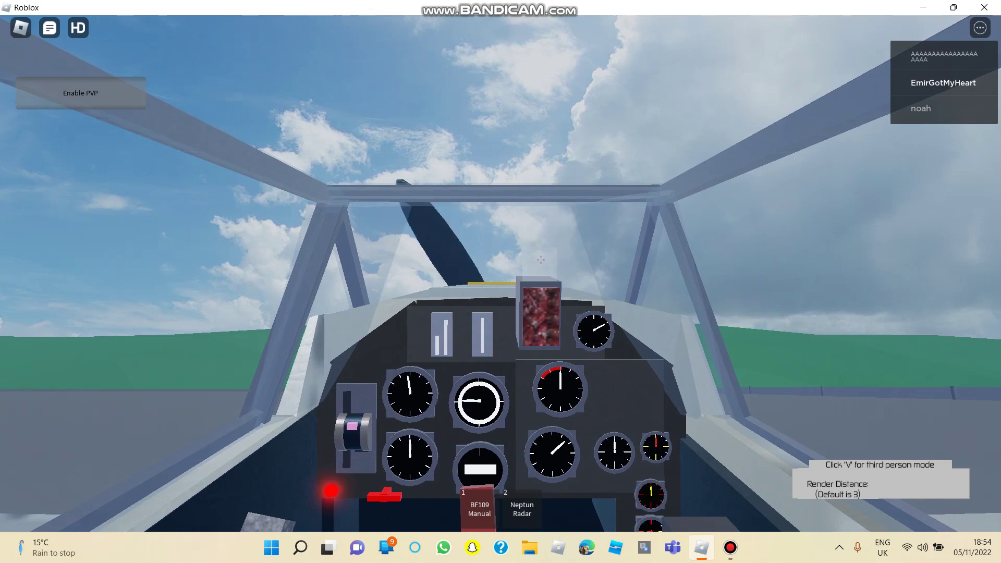
pyautogui.rightClick(542, 260)
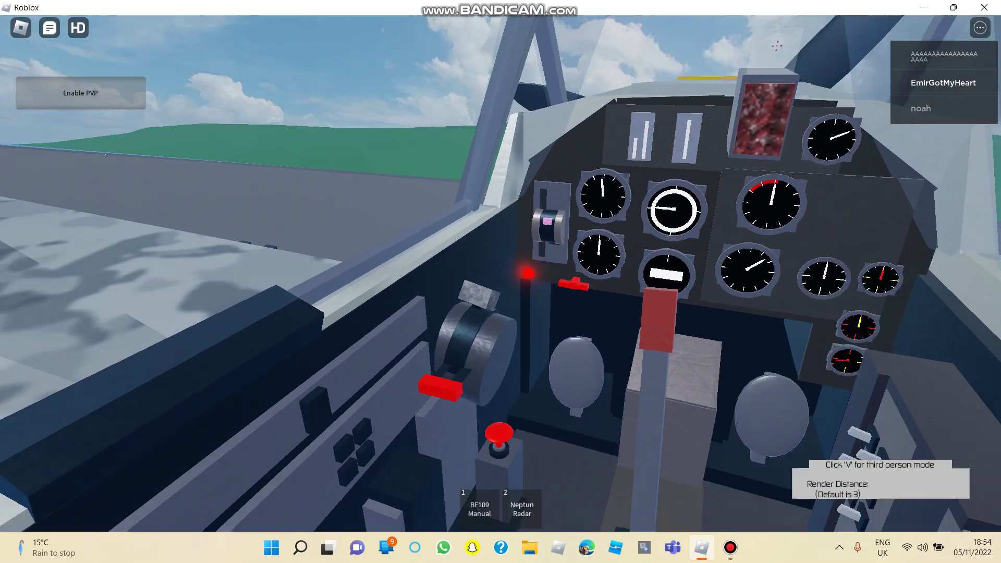
pyautogui.moveTo(500, 282); pyautogui.dragTo(524, 314)
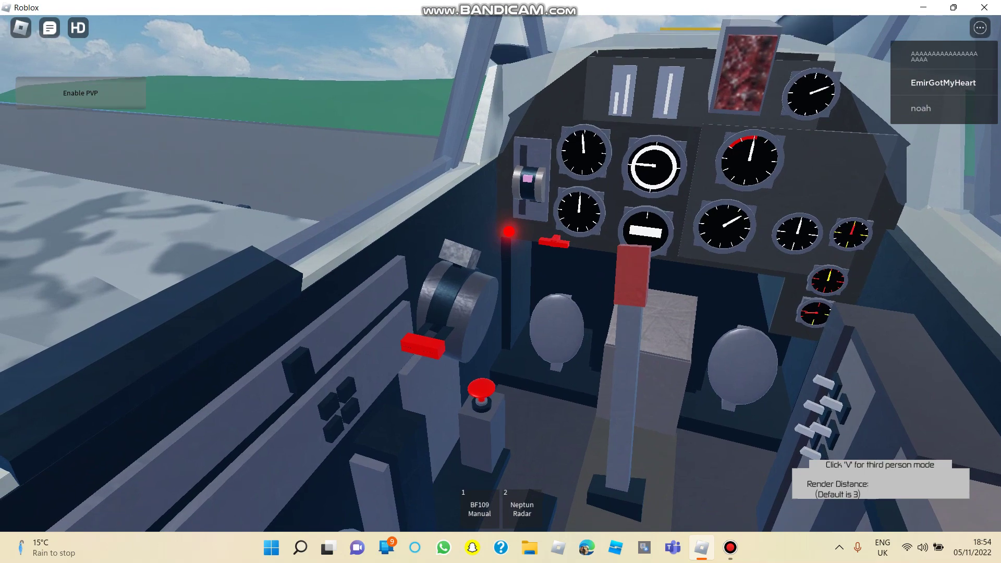
pyautogui.moveTo(501, 281)
pyautogui.mouseDown()
pyautogui.moveTo(505, 260)
pyautogui.moveTo(507, 290)
pyautogui.mouseUp()
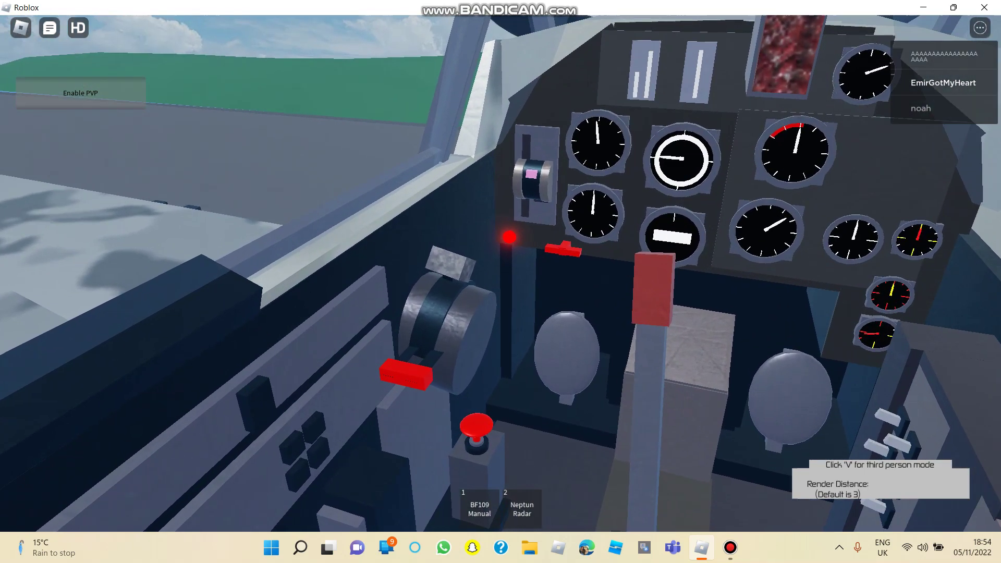
pyautogui.scroll(3, 501, 282)
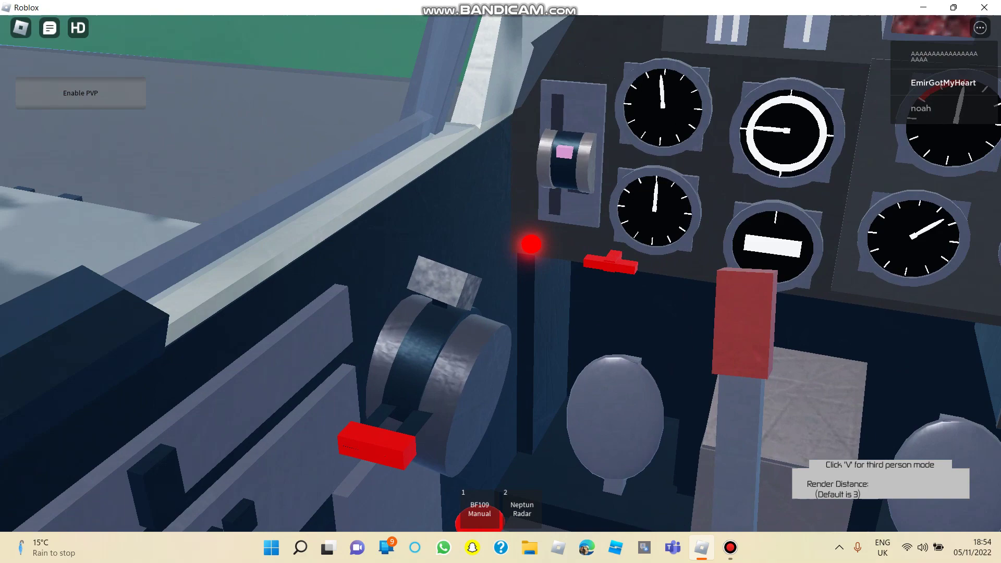
pyautogui.moveTo(501, 281)
pyautogui.mouseDown()
pyautogui.moveTo(485, 312)
pyautogui.moveTo(509, 306)
pyautogui.mouseUp()
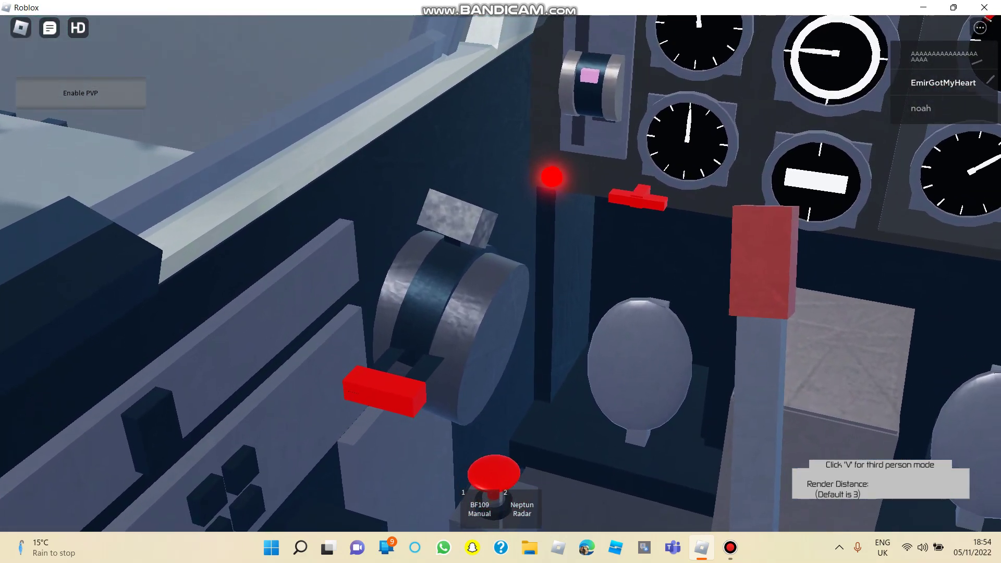
pyautogui.scroll(-3, 501, 281)
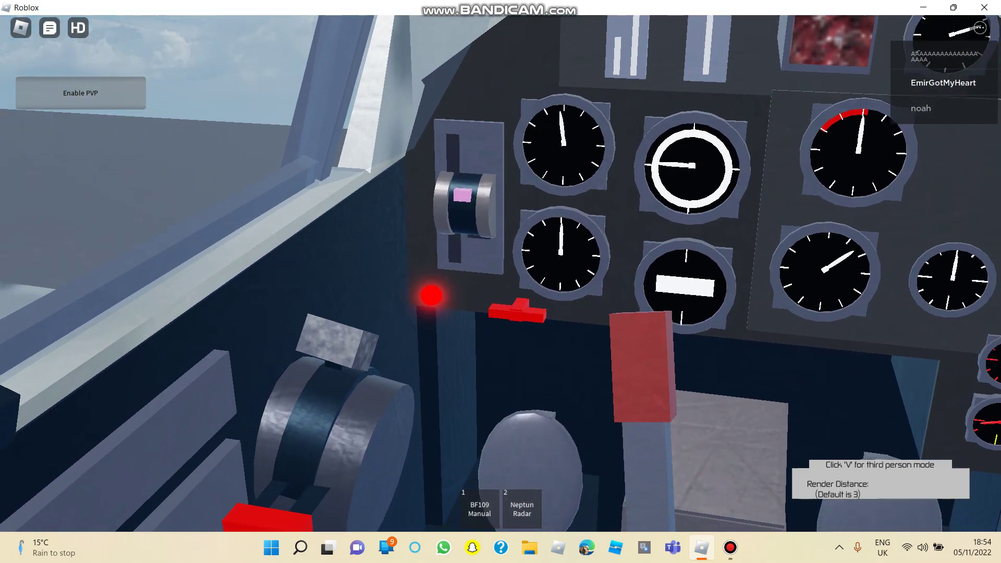
pyautogui.moveTo(501, 313); pyautogui.dragTo(501, 290)
pyautogui.moveTo(501, 234); pyautogui.dragTo(469, 313)
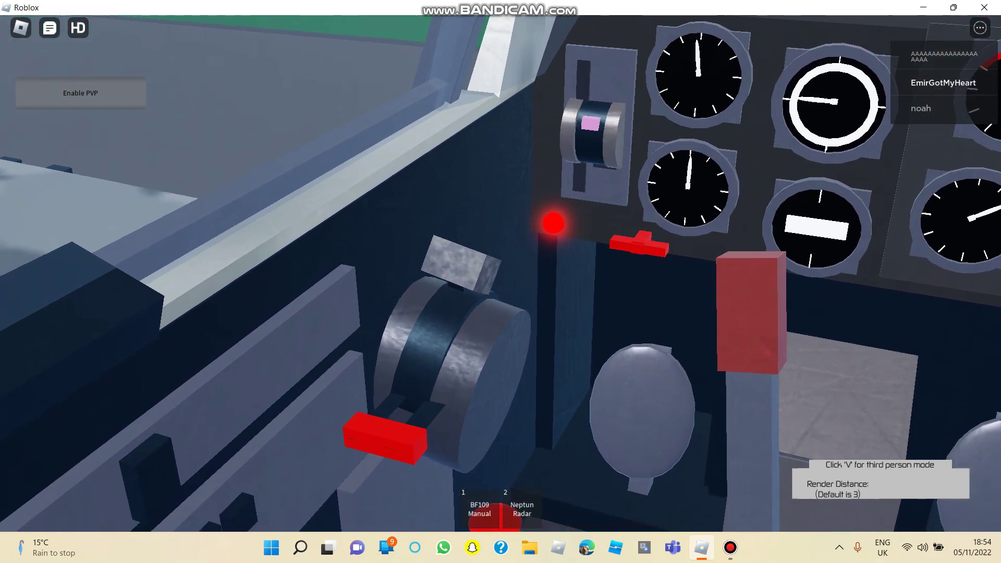
pyautogui.scroll(-3, 501, 281)
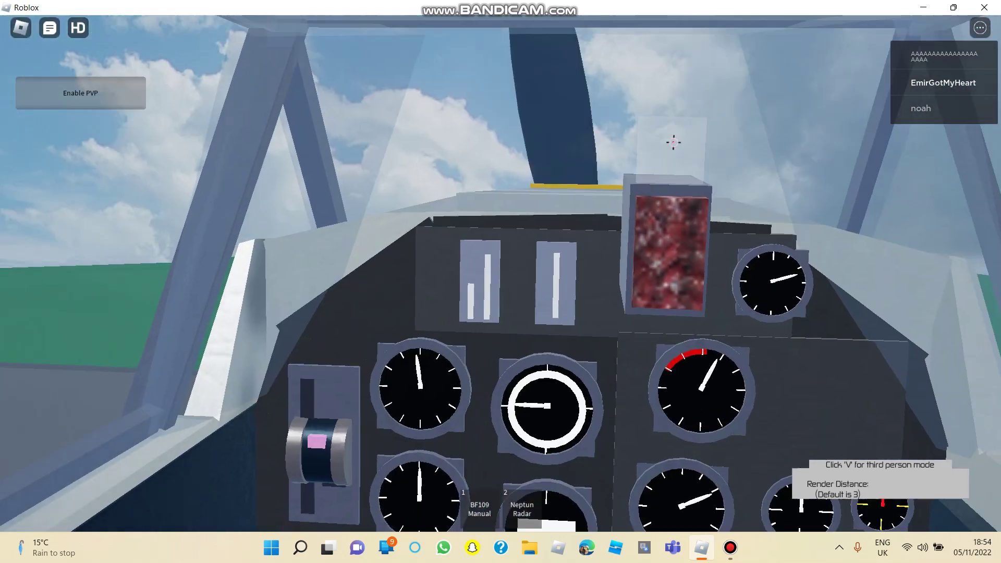
pyautogui.scroll(3, 501, 282)
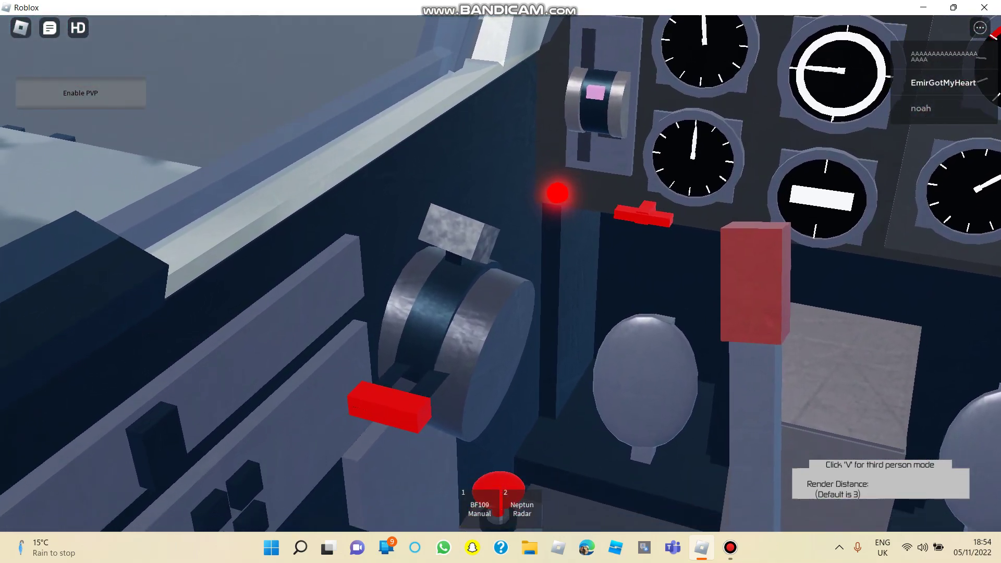
pyautogui.scroll(-3, 501, 282)
pyautogui.scroll(3, 501, 281)
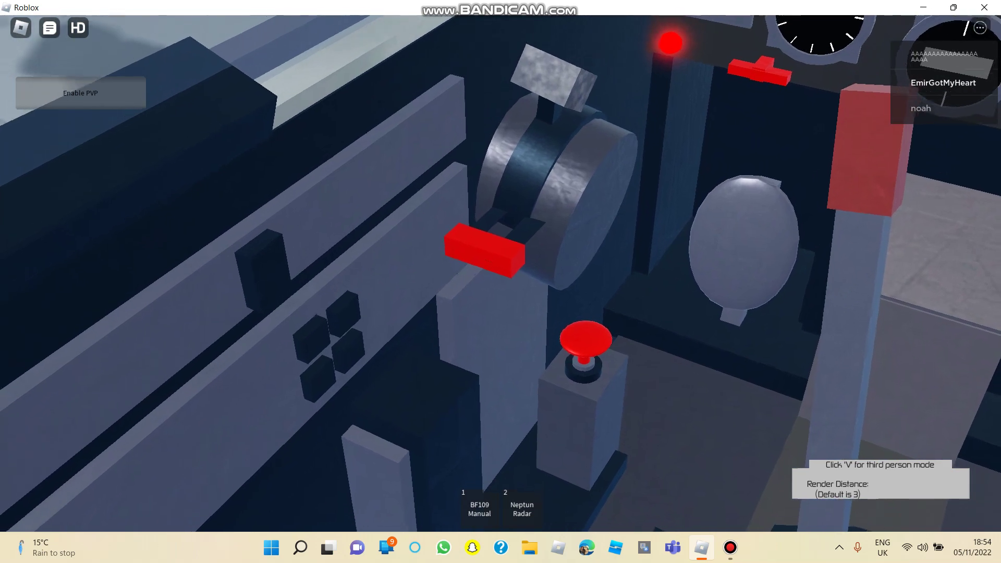
pyautogui.moveTo(548, 234); pyautogui.dragTo(469, 328)
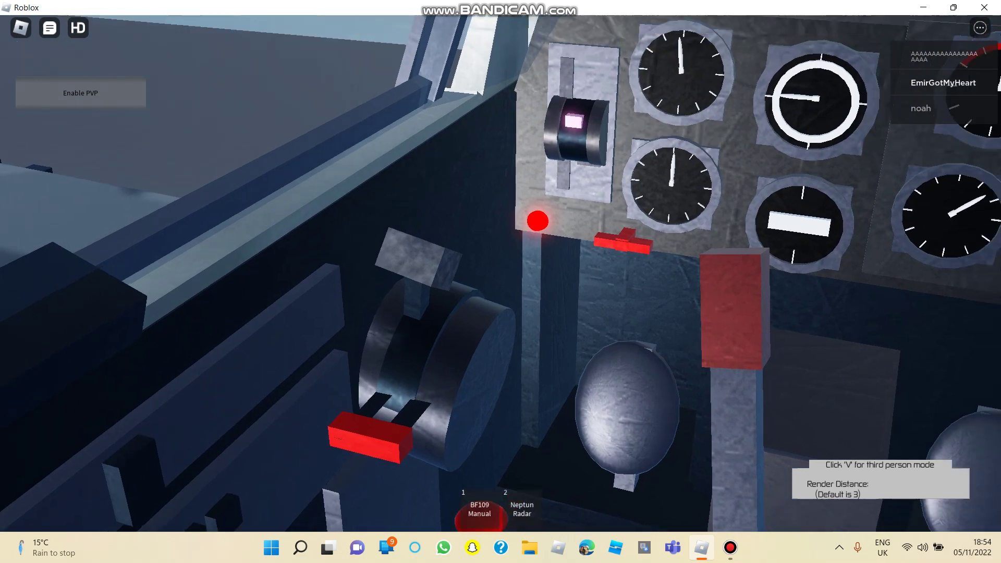
pyautogui.moveTo(500, 235); pyautogui.dragTo(548, 328)
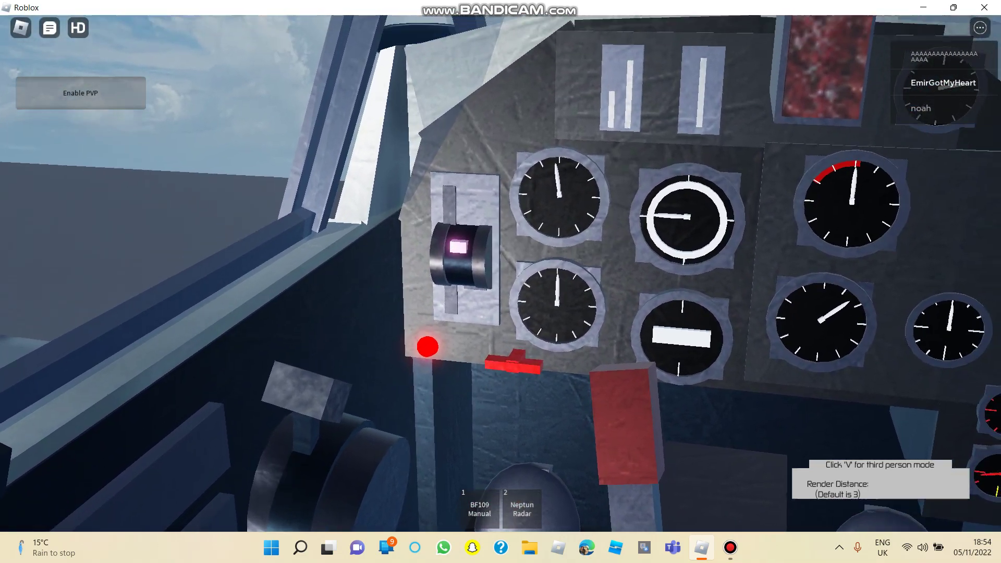
pyautogui.moveTo(500, 281); pyautogui.dragTo(485, 297)
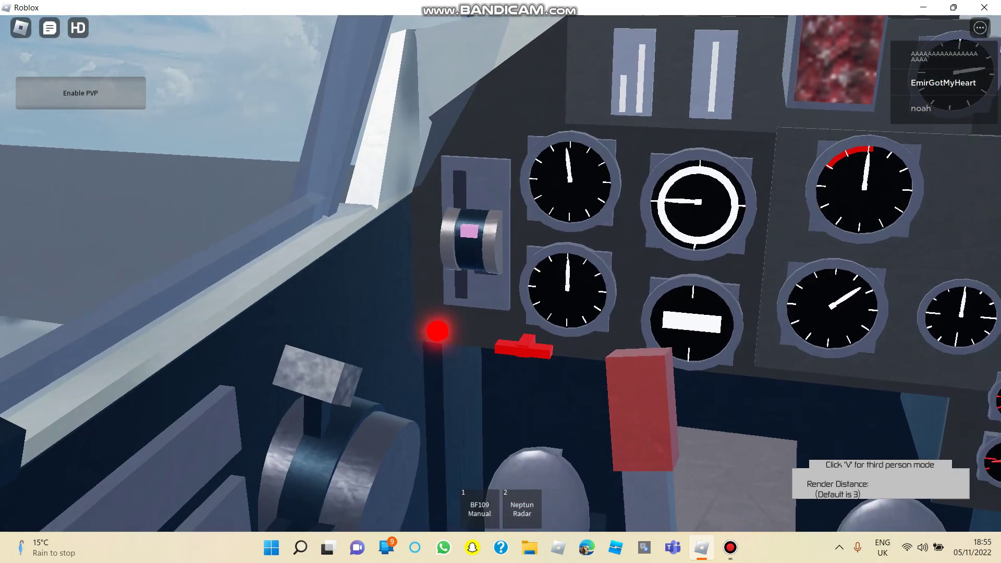
pyautogui.moveTo(547, 281); pyautogui.dragTo(391, 312)
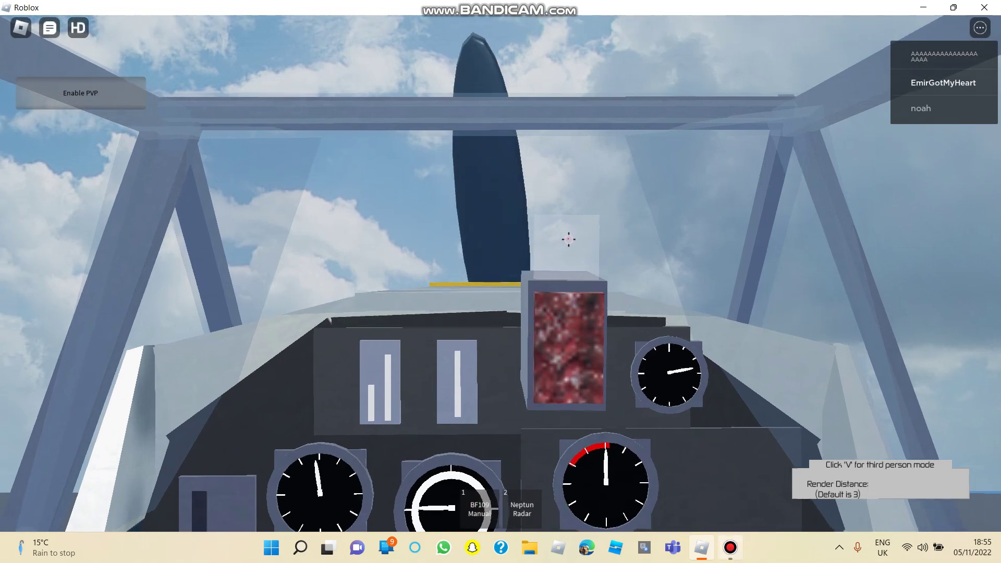
pyautogui.hotkey('alt', 'Tab')
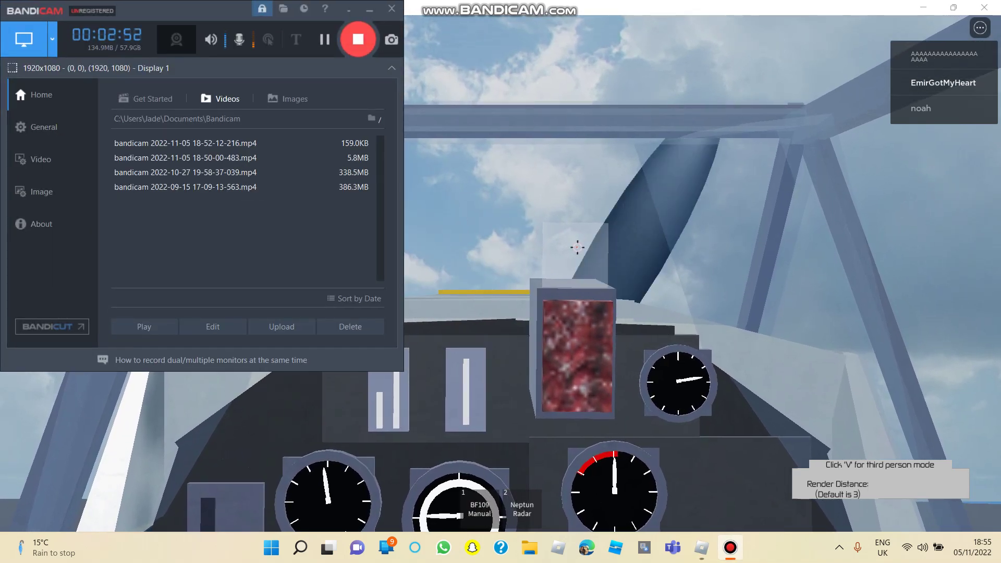